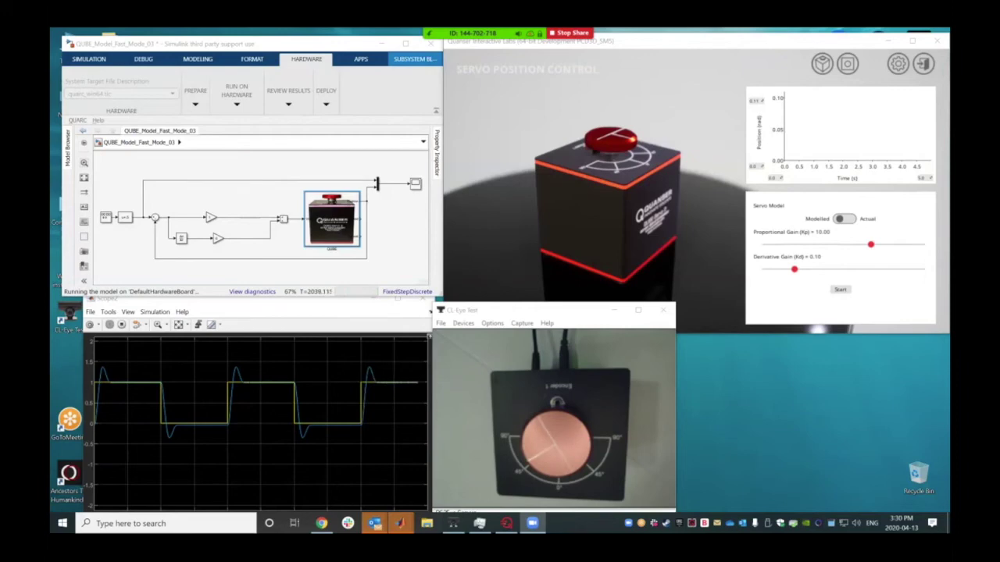
Switch to Quanser Interactive Labs, exit the current experiment and reopen the QUBE Servo 2 Position Control experiment from the main menu.
{"action": "key", "text": "alt+Tab"}
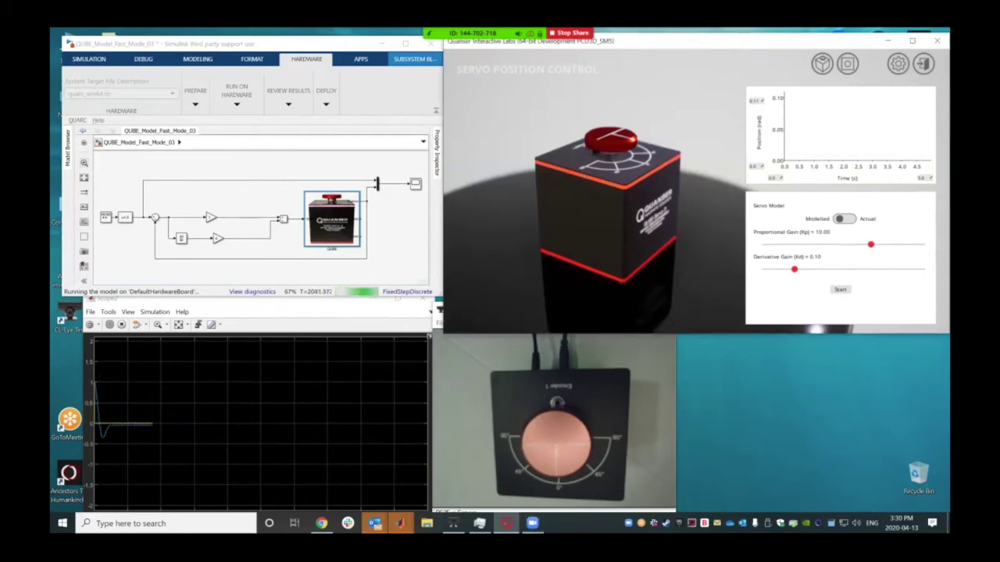
{"action": "mouse_move", "coordinate": [594, 211]}
{"action": "left_mouse_down"}
{"action": "mouse_move", "coordinate": [582, 253]}
{"action": "mouse_move", "coordinate": [531, 227]}
{"action": "mouse_move", "coordinate": [554, 168]}
{"action": "left_mouse_up"}
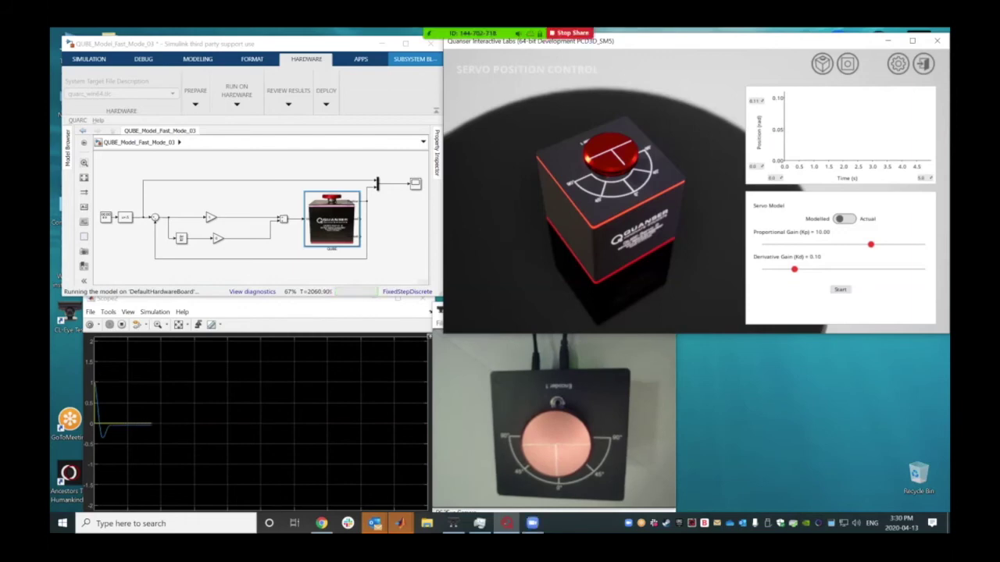
{"action": "left_click", "coordinate": [924, 64]}
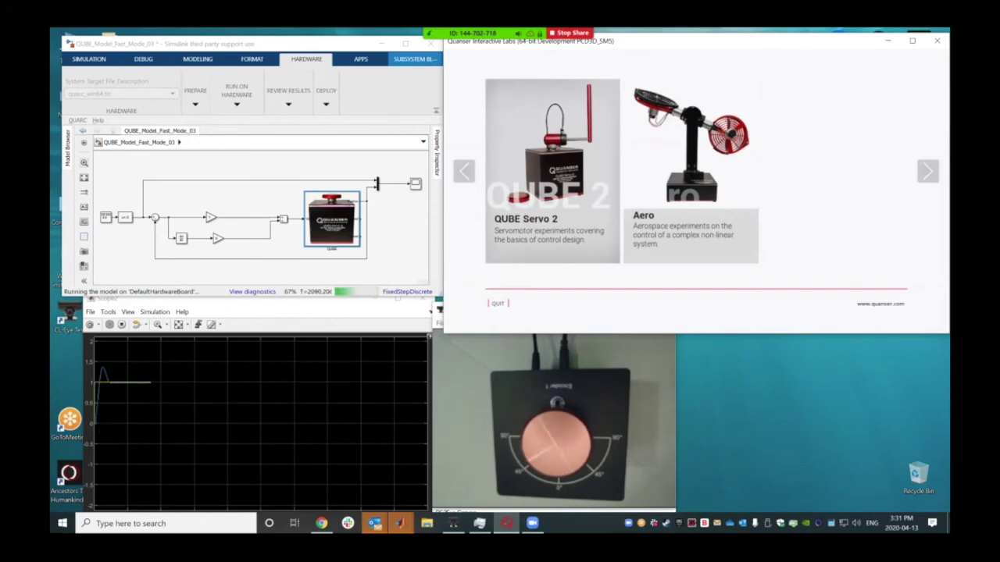
{"action": "left_click", "coordinate": [585, 248]}
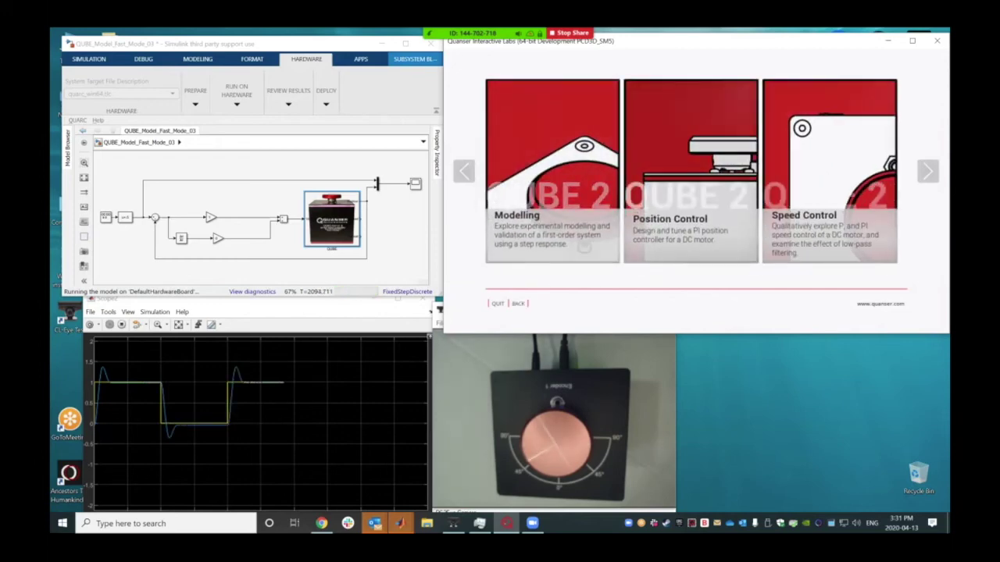
{"action": "left_click", "coordinate": [691, 187]}
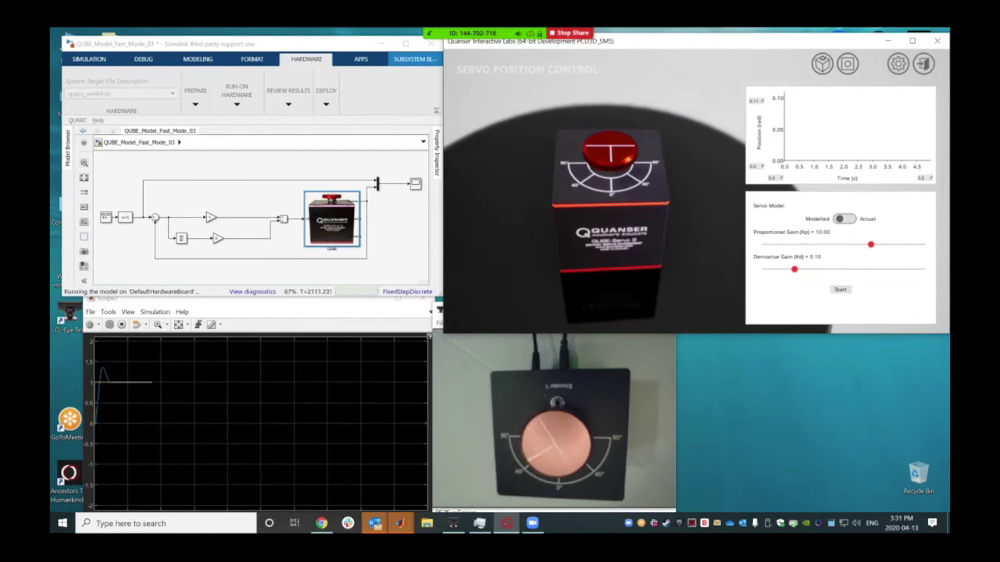
Examine the virtual servo in the top view and the profile view, ending in the profile view.
{"action": "left_click", "coordinate": [847, 64]}
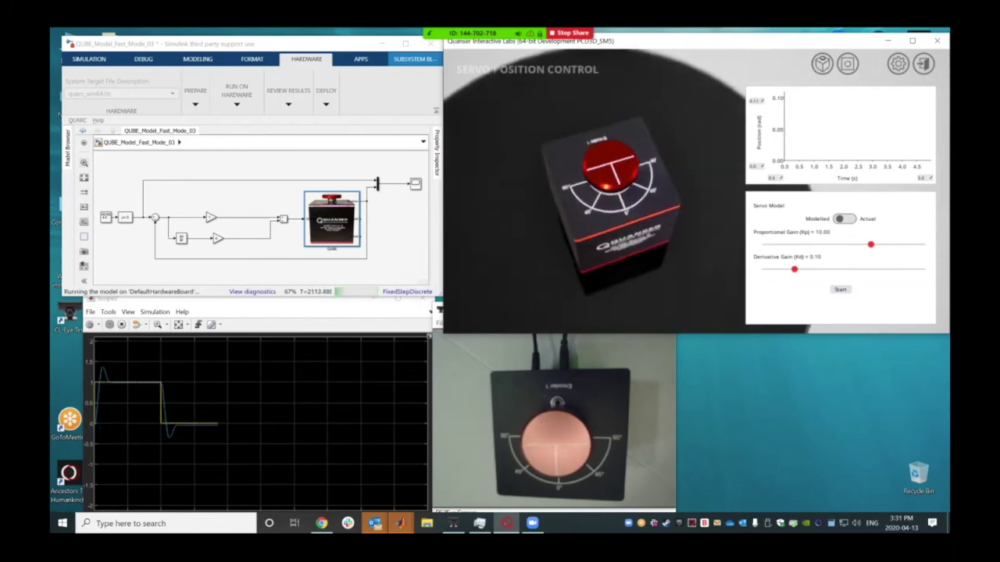
{"action": "left_click", "coordinate": [822, 63]}
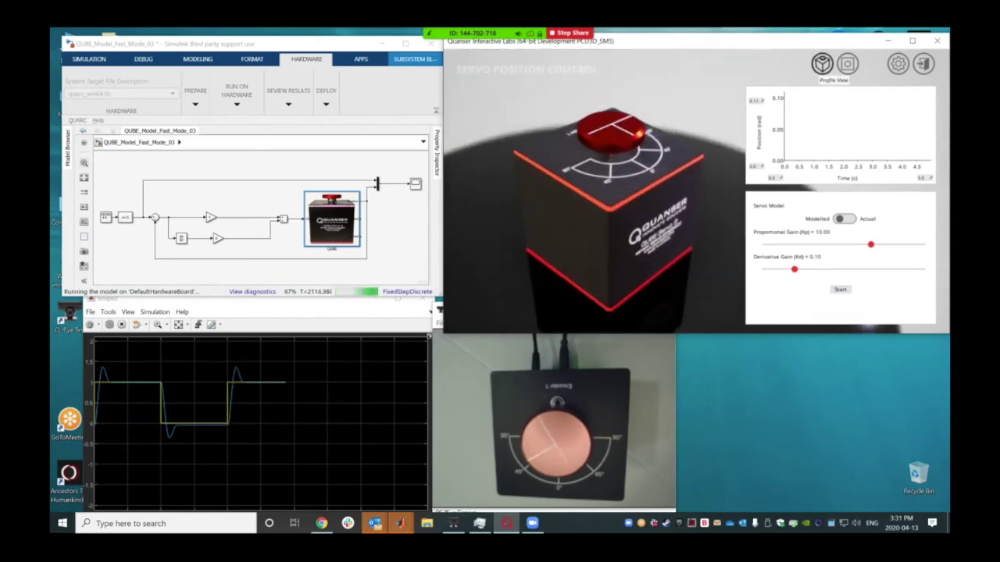
{"action": "left_click", "coordinate": [847, 64]}
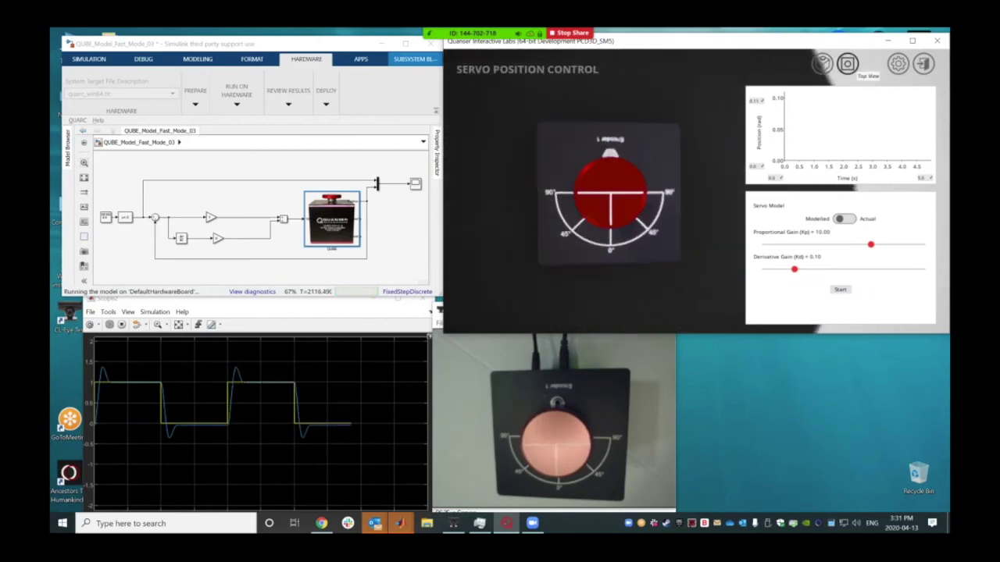
{"action": "left_click", "coordinate": [822, 64]}
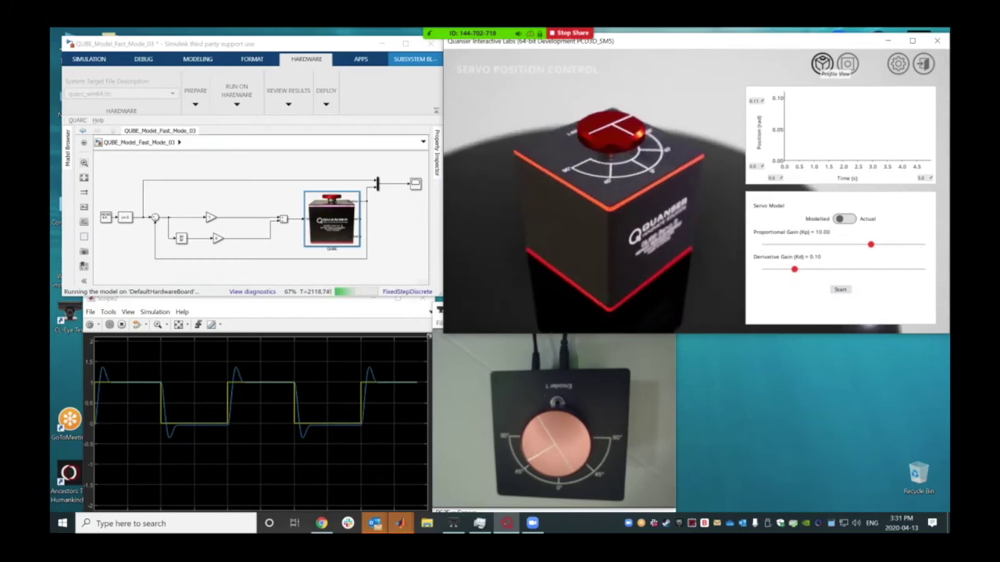
Start the servo position control simulation and set the derivative gain to 0.20.
{"action": "left_click", "coordinate": [840, 290]}
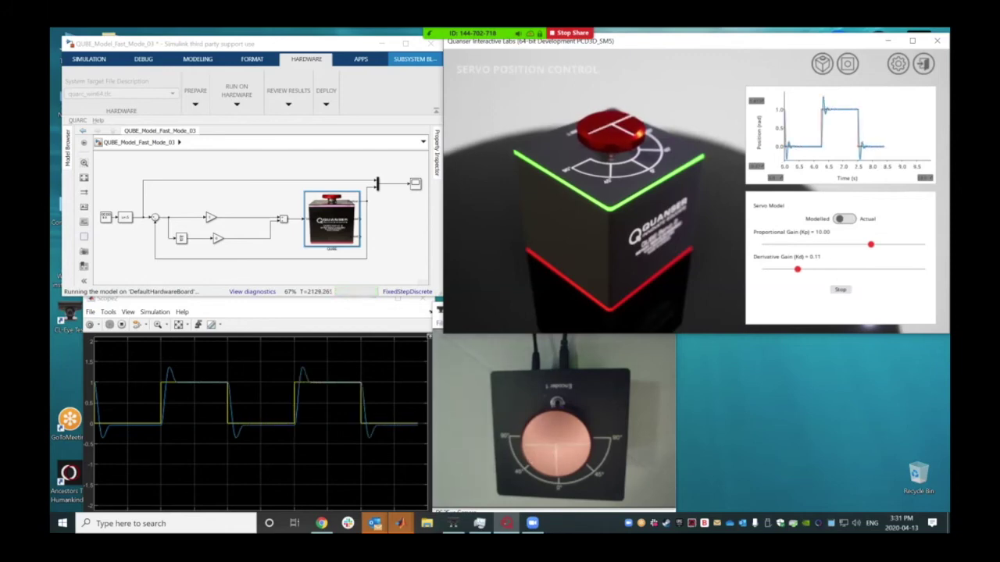
{"action": "left_click_drag", "start_coordinate": [798, 270], "coordinate": [810, 269]}
{"action": "key", "text": "Right"}
{"action": "key", "text": "Right"}
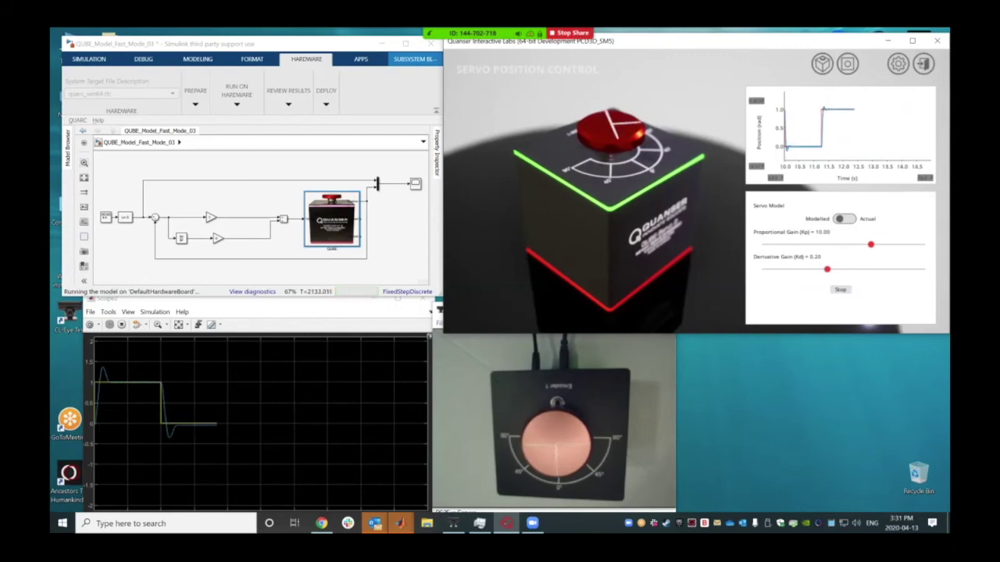
In the top view, set the servo's derivative gain to 0.27 and its proportional gain to 8.10.
{"action": "left_click", "coordinate": [848, 64]}
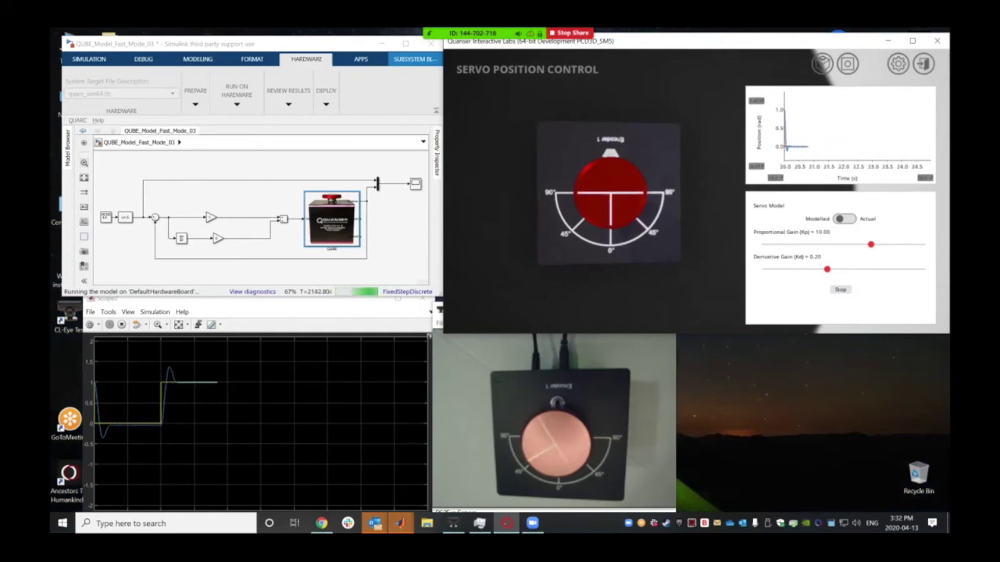
{"action": "left_click_drag", "start_coordinate": [827, 270], "coordinate": [846, 270]}
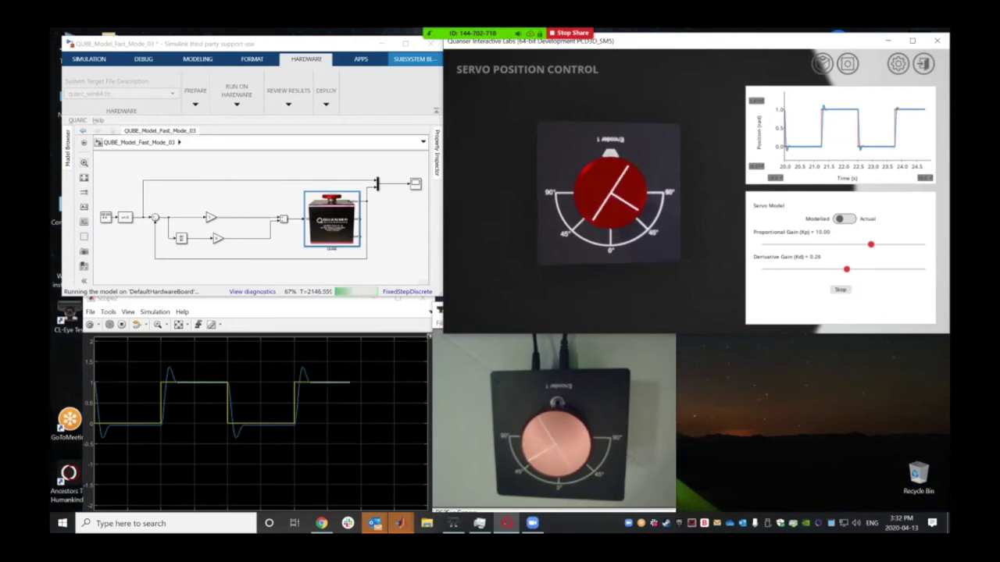
{"action": "key", "text": "Right"}
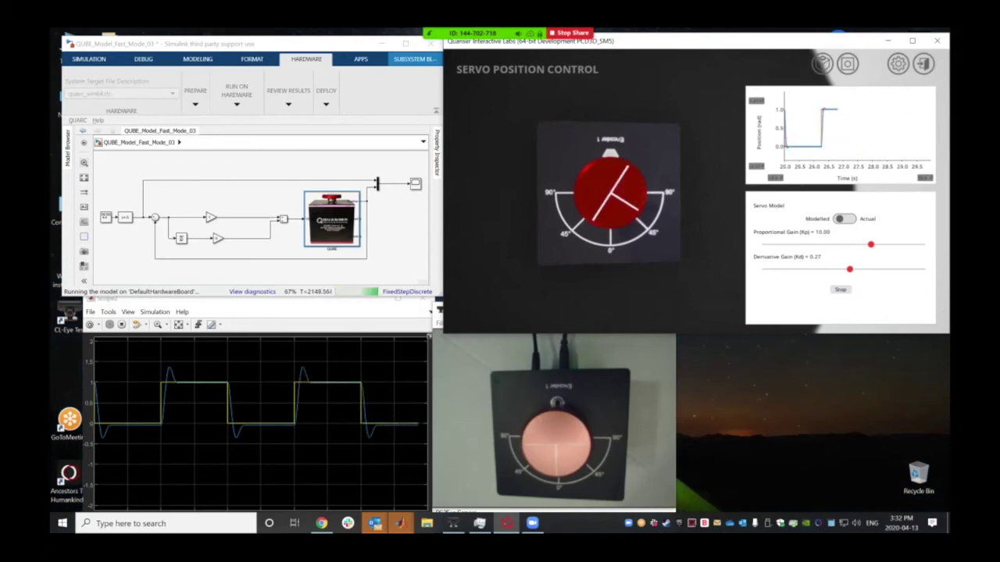
{"action": "left_click_drag", "start_coordinate": [870, 245], "coordinate": [849, 244]}
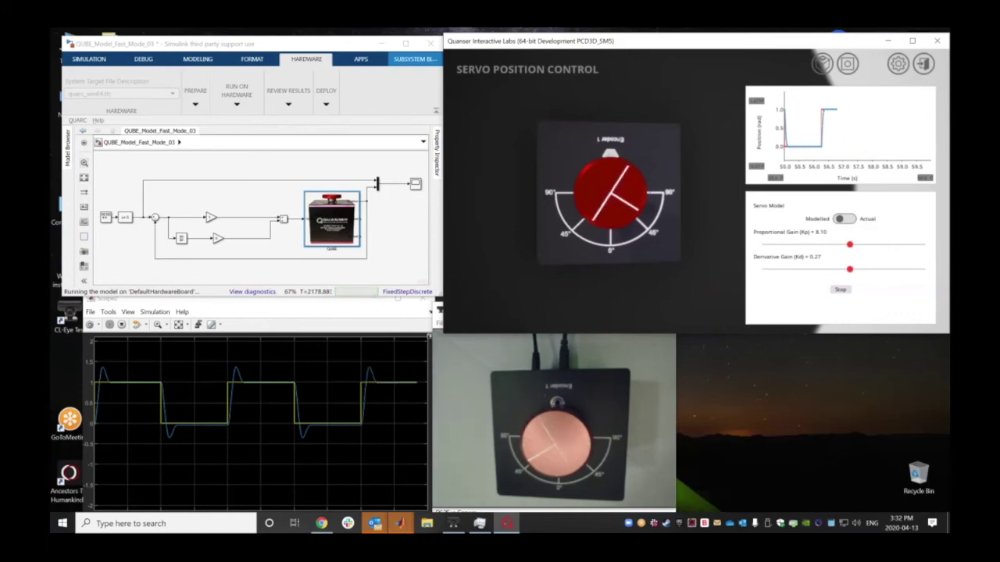
Alternate the servo model between Actual and Modelled to compare the responses, leaving it on Actual.
{"action": "left_click", "coordinate": [844, 219]}
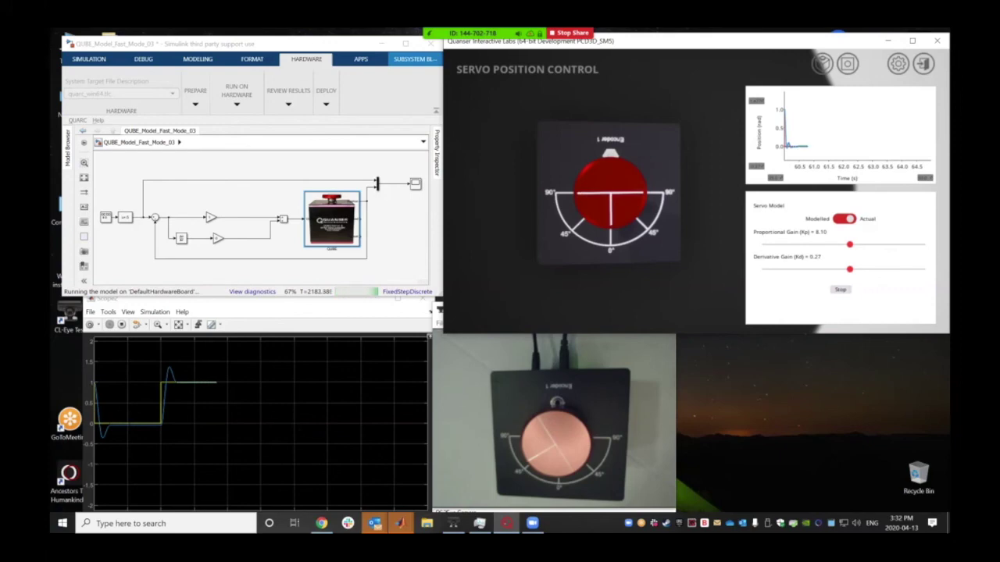
{"action": "left_click", "coordinate": [844, 219]}
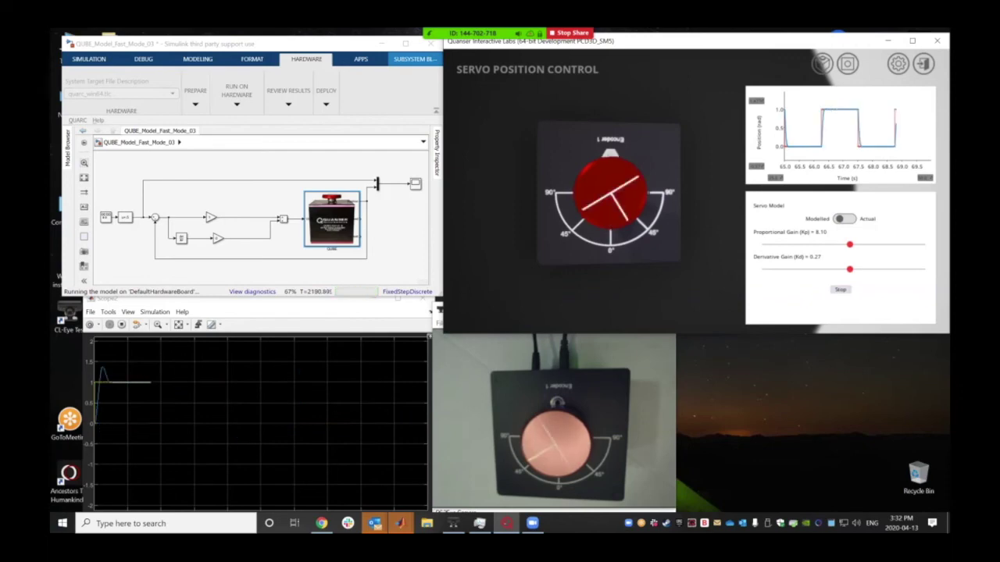
{"action": "left_click", "coordinate": [844, 219]}
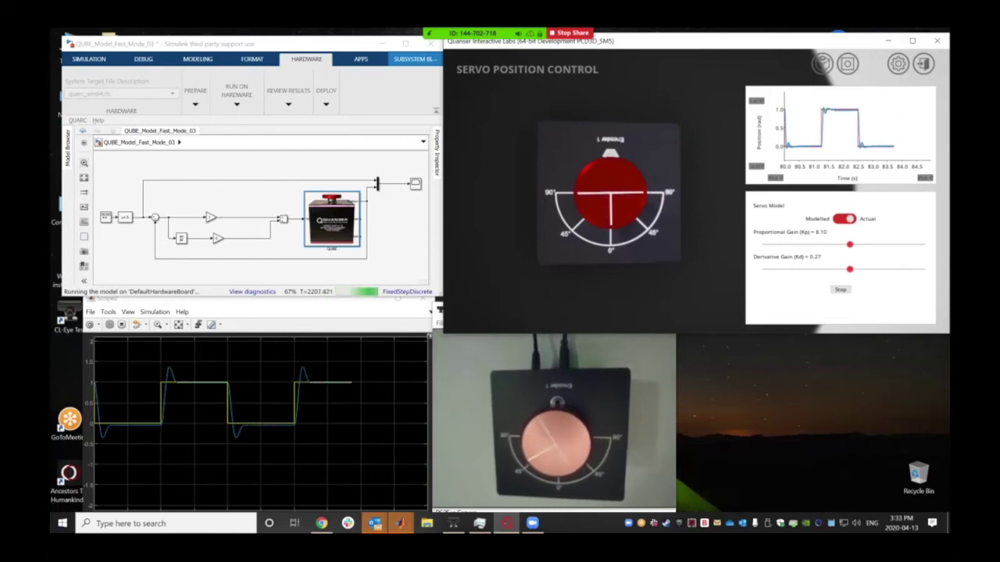
Set the derivative gain to 0.00 and the proportional gain to 1.05, and switch the servo model to Modelled.
{"action": "left_click_drag", "start_coordinate": [850, 270], "coordinate": [768, 269]}
{"action": "mouse_move", "coordinate": [849, 244]}
{"action": "left_mouse_down"}
{"action": "mouse_move", "coordinate": [785, 245]}
{"action": "mouse_move", "coordinate": [761, 270]}
{"action": "mouse_move", "coordinate": [773, 244]}
{"action": "left_mouse_up"}
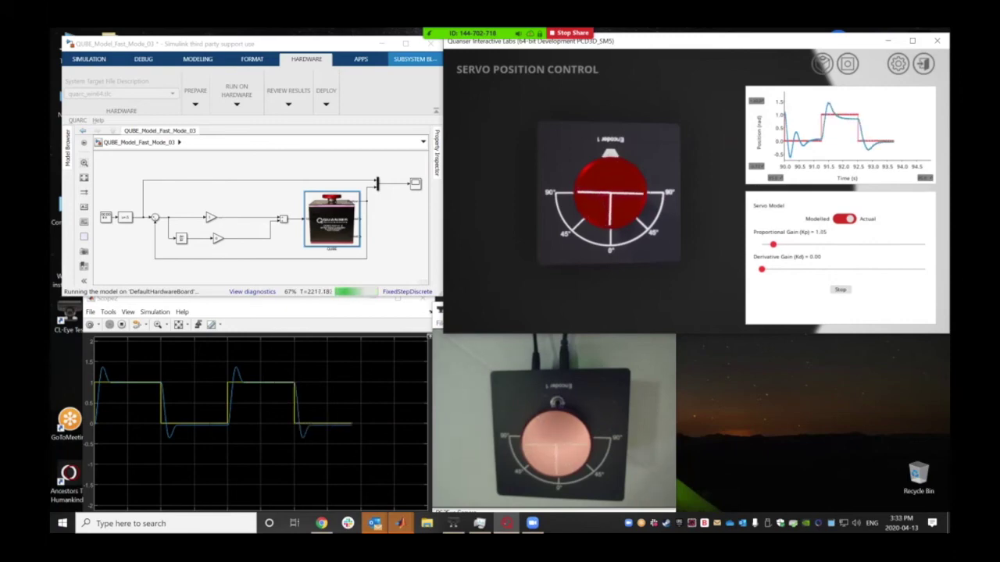
{"action": "left_click", "coordinate": [844, 219]}
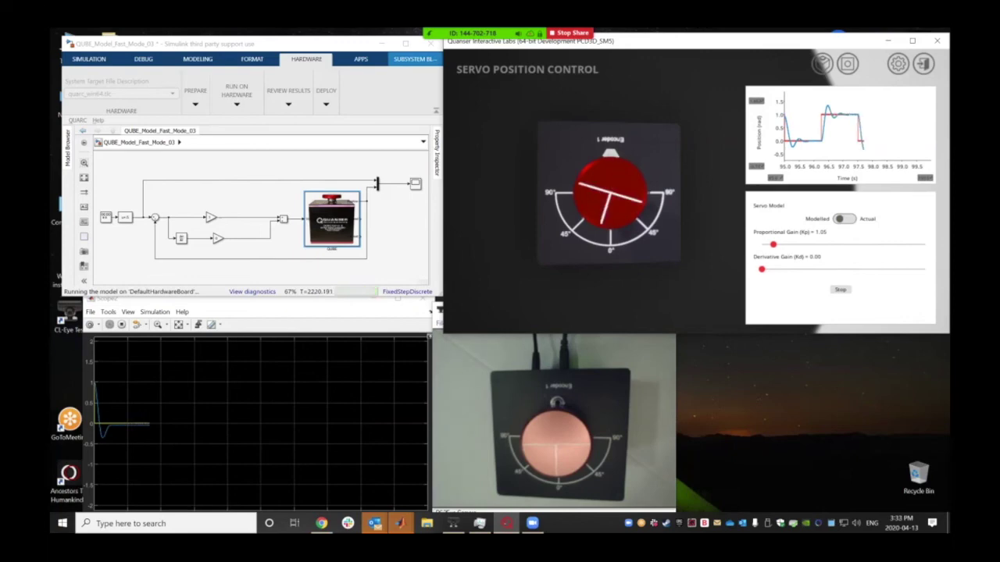
Move the lab window clear of the Simulink model and set the upper Gain block in the QUBE model to 3.
{"action": "left_click_drag", "start_coordinate": [606, 42], "coordinate": [615, 41]}
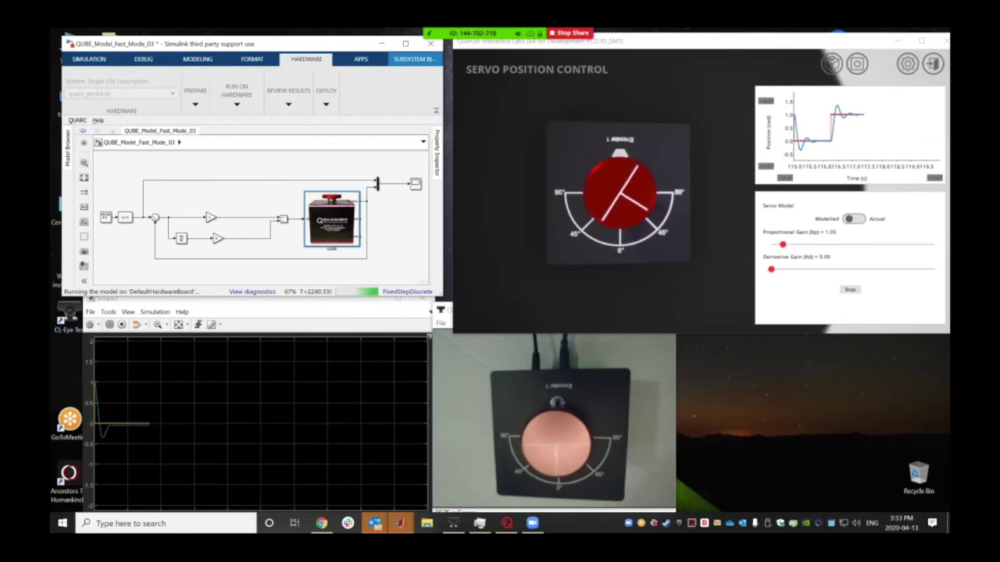
{"action": "key", "text": "Escape"}
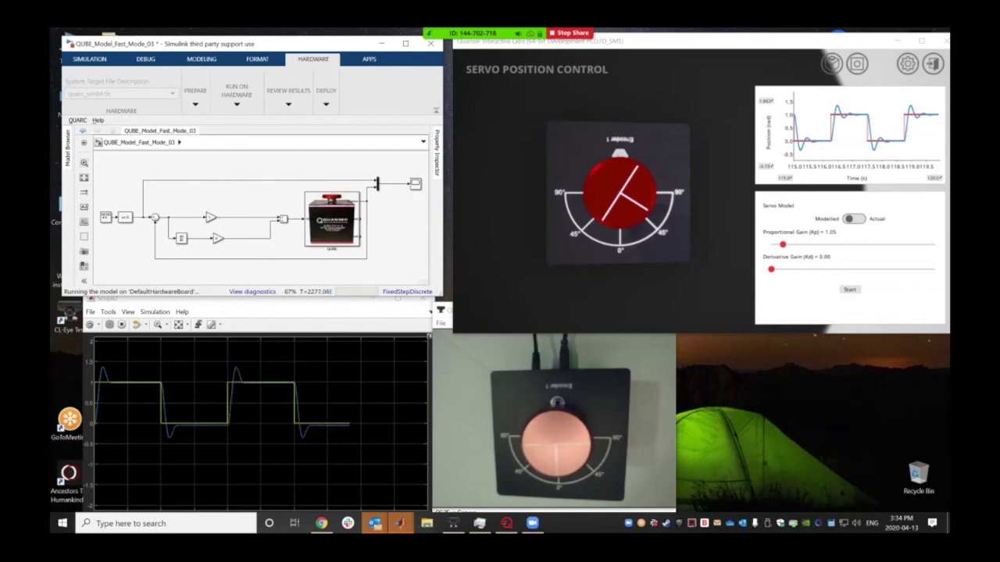
{"action": "key", "text": "alt+Tab"}
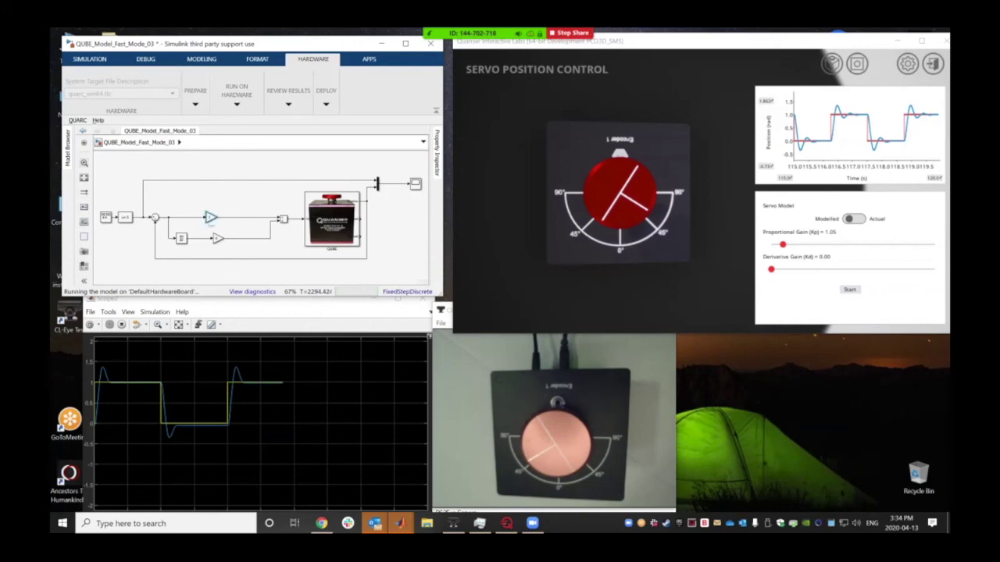
{"action": "left_click", "coordinate": [218, 239]}
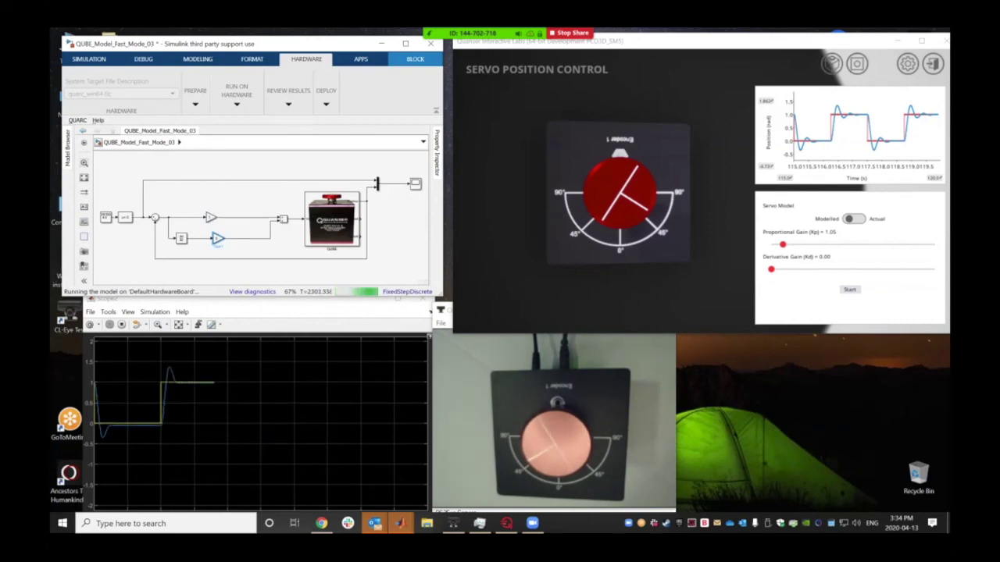
{"action": "double_click", "coordinate": [210, 217]}
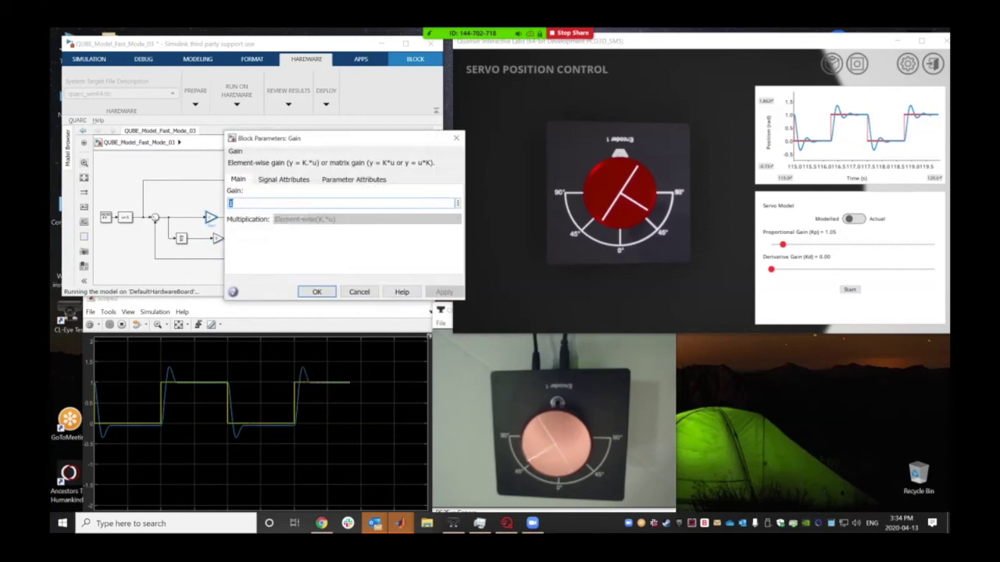
{"action": "type", "text": "3"}
{"action": "key", "text": "Return"}
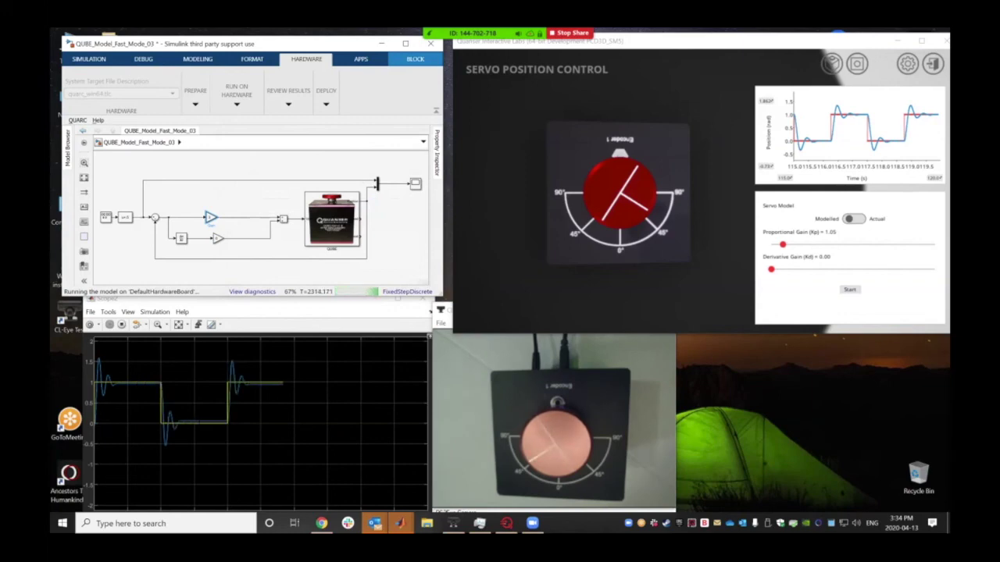
Run the virtual servo with a proportional gain of 3.00 and the servo model switched to Actual.
{"action": "left_click_drag", "start_coordinate": [782, 245], "coordinate": [803, 245]}
{"action": "left_click", "coordinate": [850, 290]}
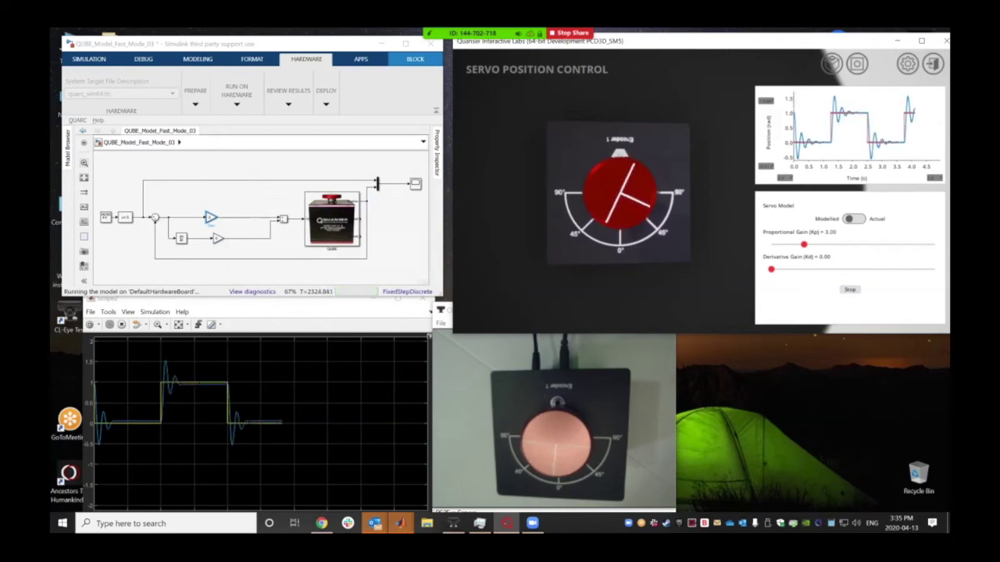
{"action": "left_click", "coordinate": [854, 219]}
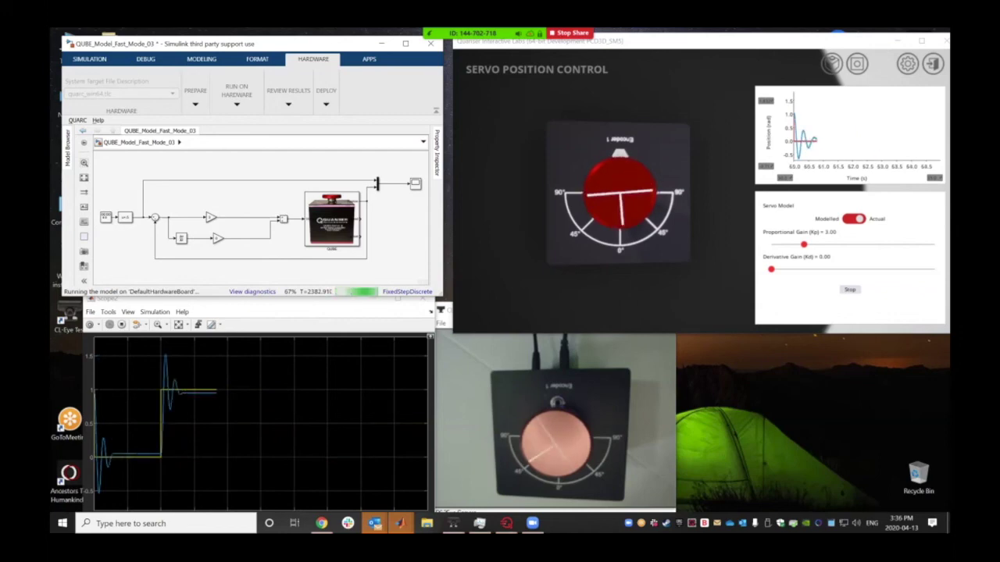
Maximize the lab window and open the Aero Gain Scheduling experiment from the main menu.
{"action": "left_click", "coordinate": [922, 40]}
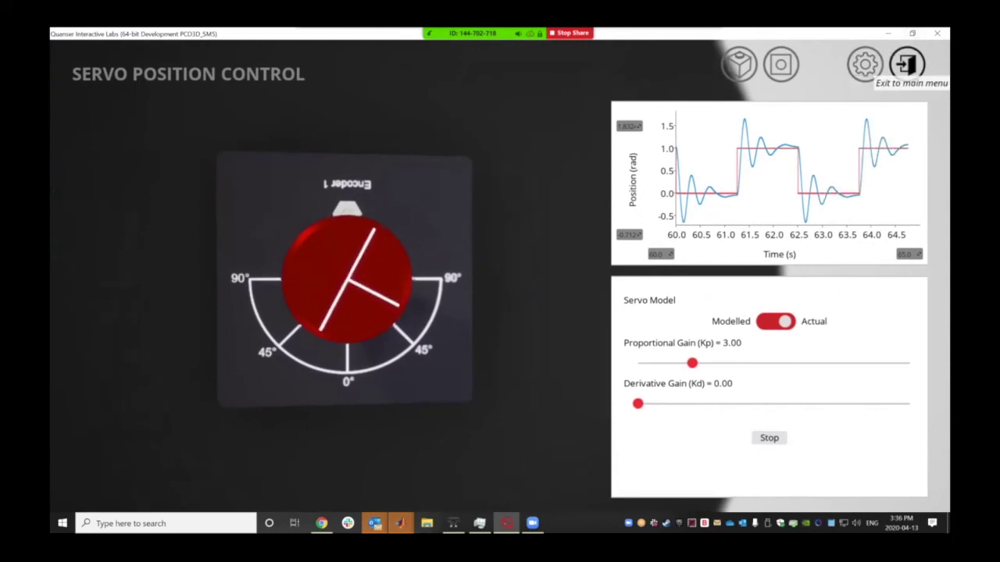
{"action": "left_click", "coordinate": [906, 64]}
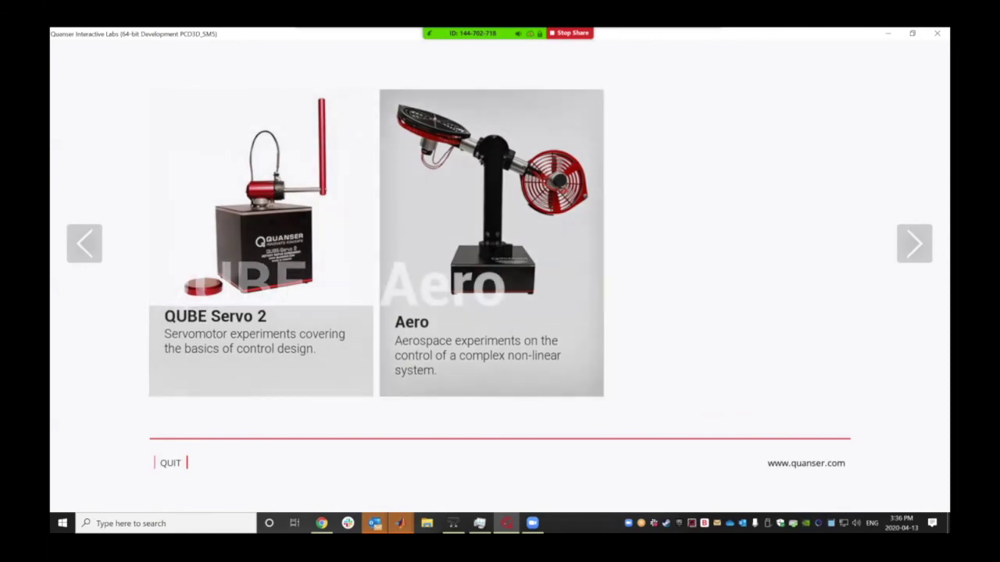
{"action": "left_click", "coordinate": [492, 244]}
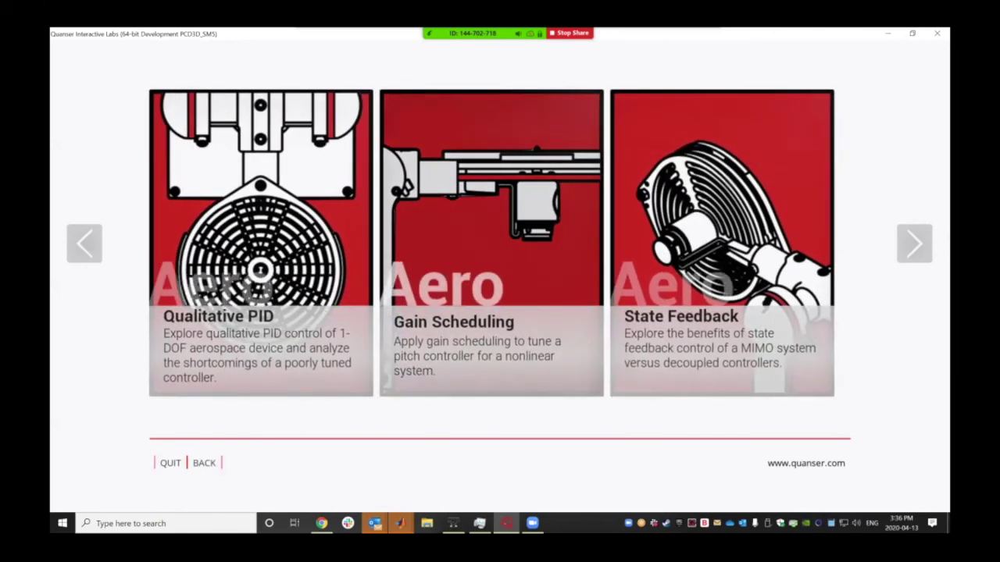
{"action": "left_click", "coordinate": [488, 243]}
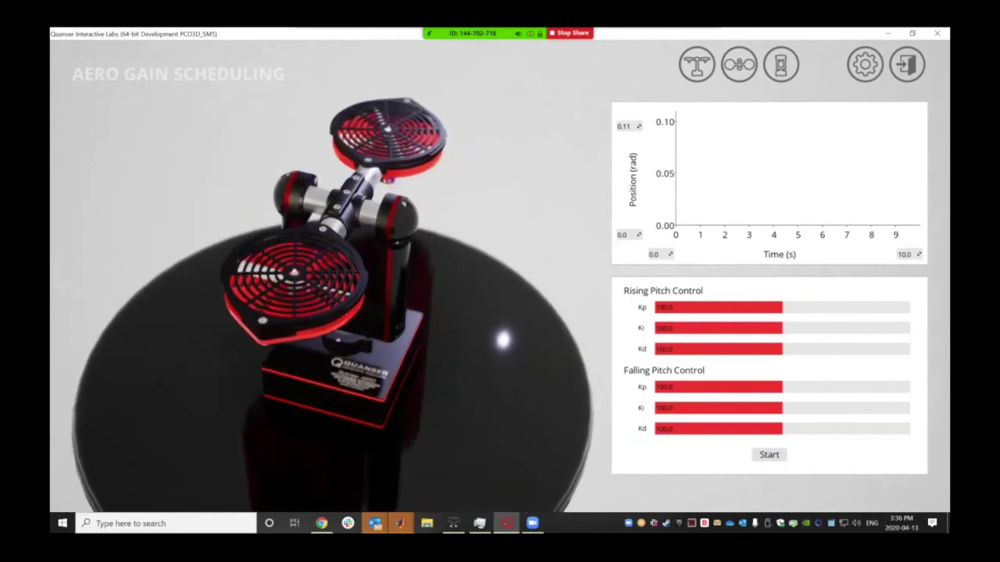
Inspect the Aero device from the front, top and a raised angle, and start its gain scheduling simulation.
{"action": "left_click", "coordinate": [697, 66]}
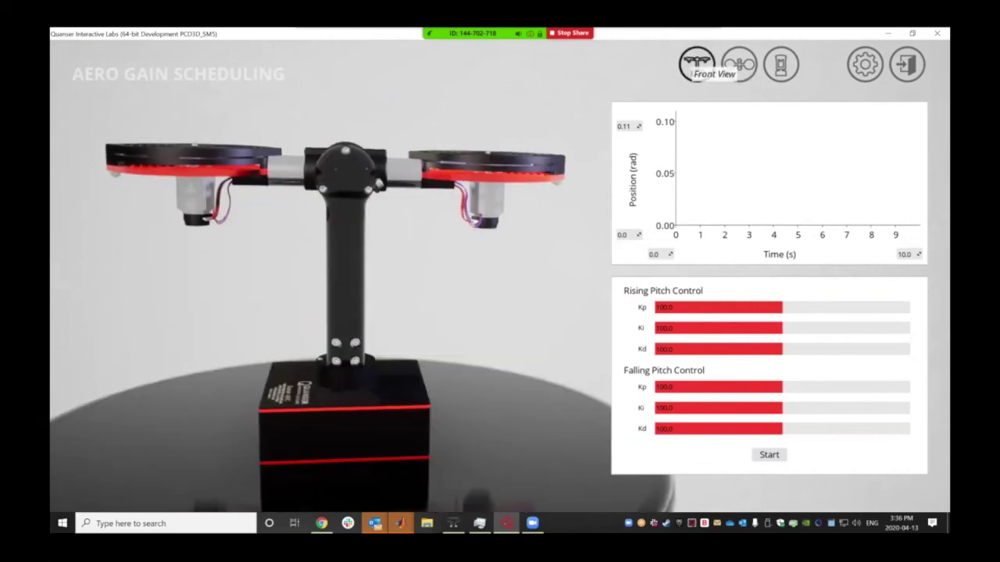
{"action": "left_click", "coordinate": [739, 64]}
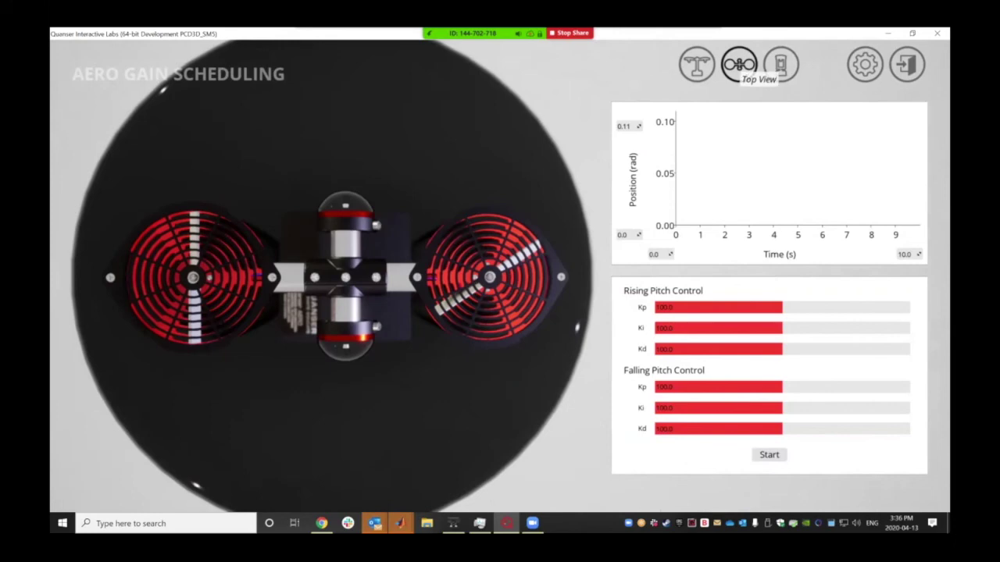
{"action": "left_click", "coordinate": [769, 455]}
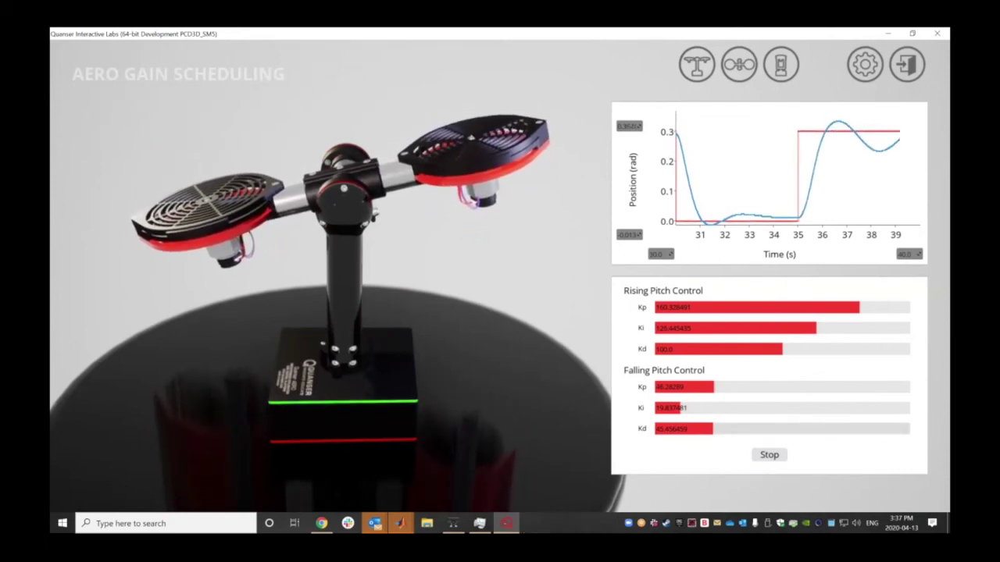
{"action": "left_click_drag", "start_coordinate": [335, 234], "coordinate": [258, 343]}
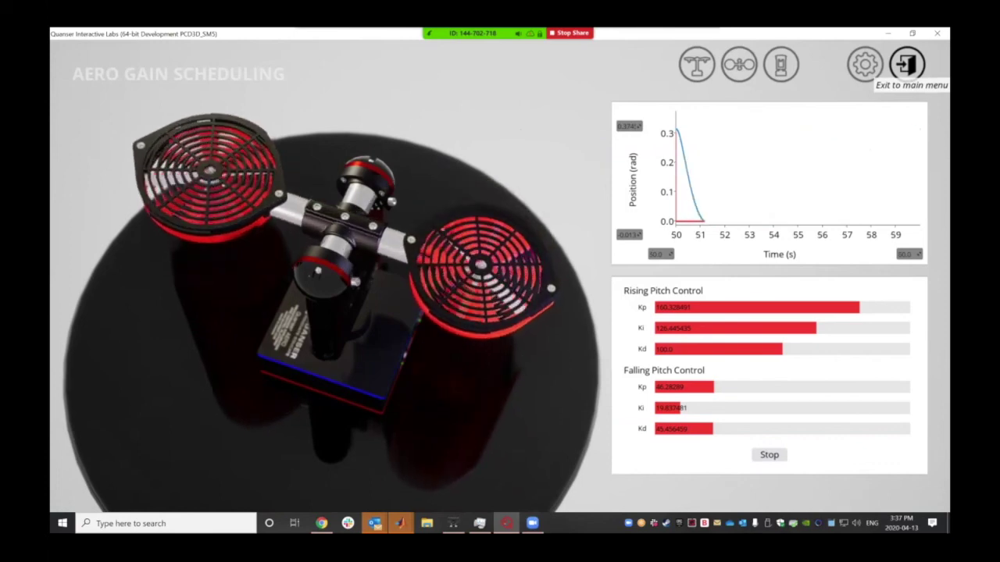
Exit the Aero experiment to reopen QUBE Servo 2 Position Control, and end the screen share.
{"action": "left_click", "coordinate": [906, 64]}
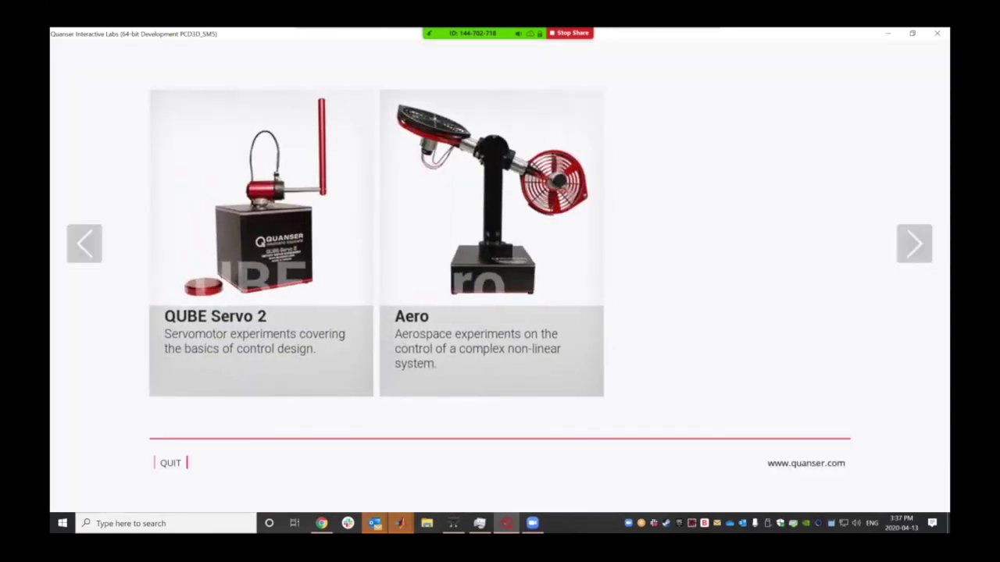
{"action": "left_click", "coordinate": [261, 244]}
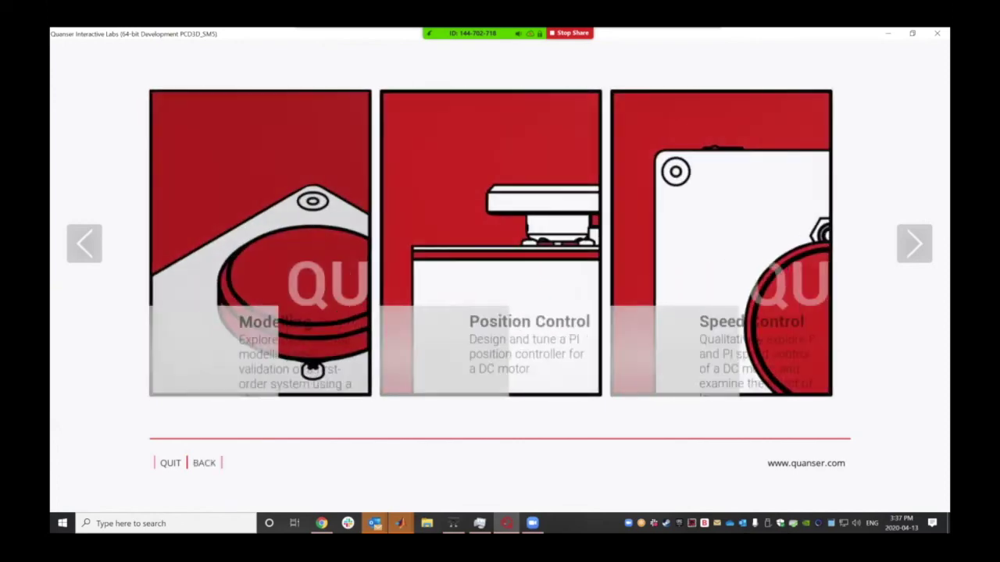
{"action": "left_click", "coordinate": [492, 250]}
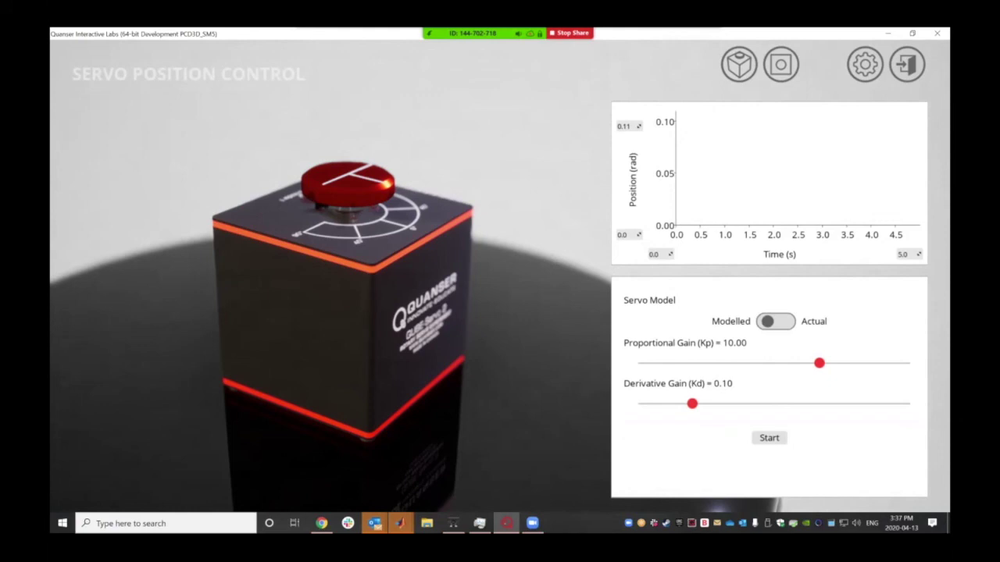
{"action": "key", "text": "alt+shift+s"}
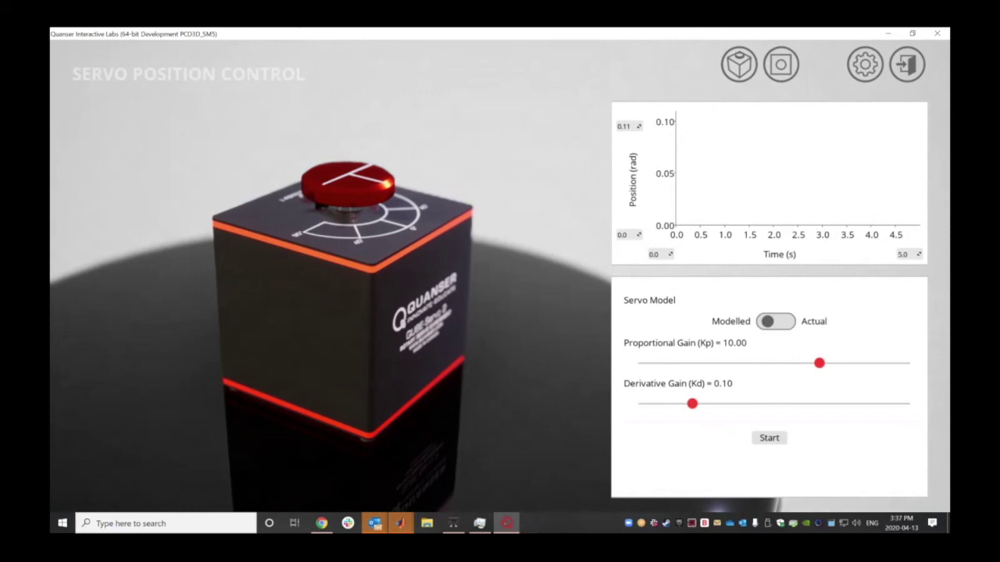